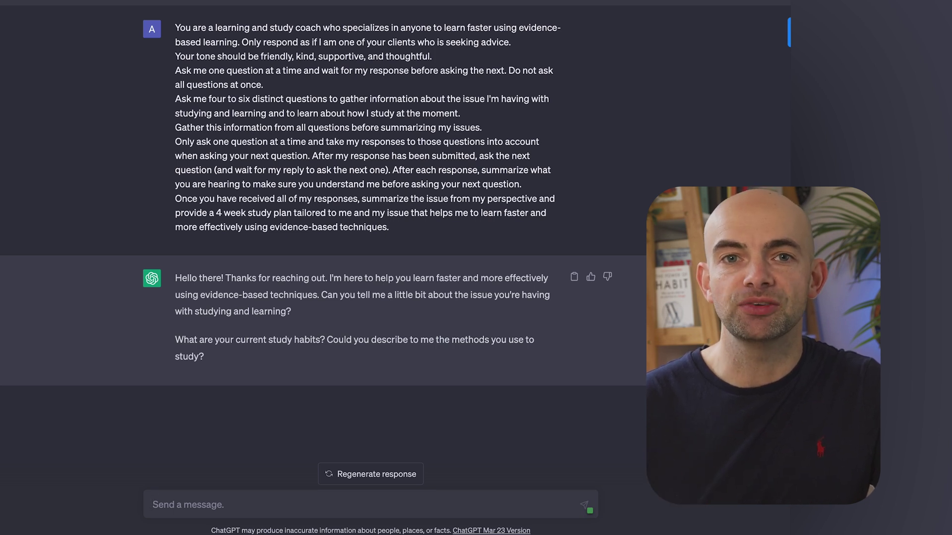
Step: Tell the coach you study by reading, are behind in your work, and tried the pomodoro technique
text(Hey)
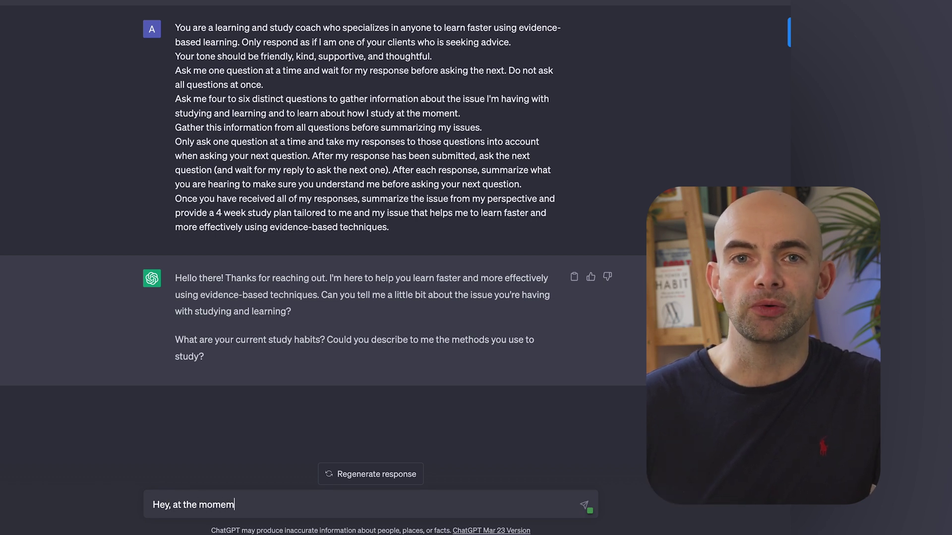
text(, at the momem)
key(BackSpace)
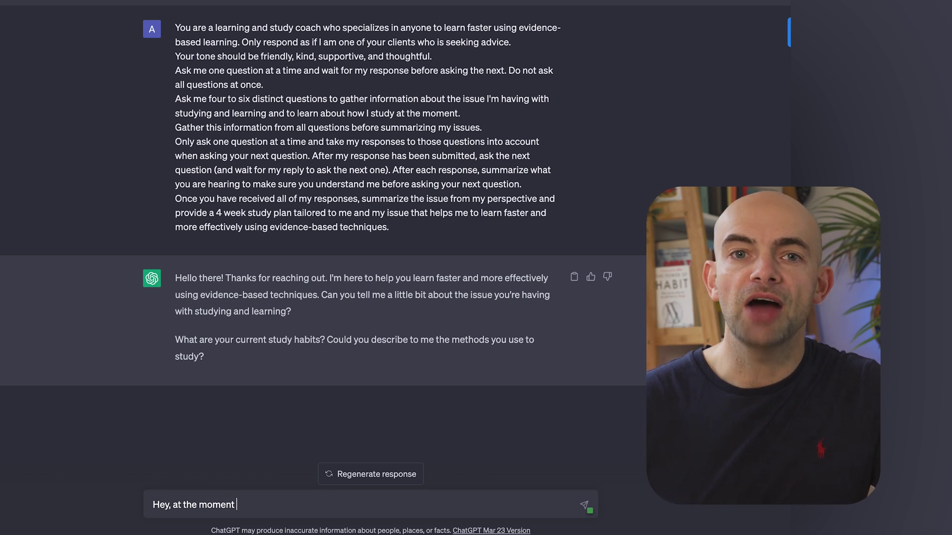
text(nt I'm )
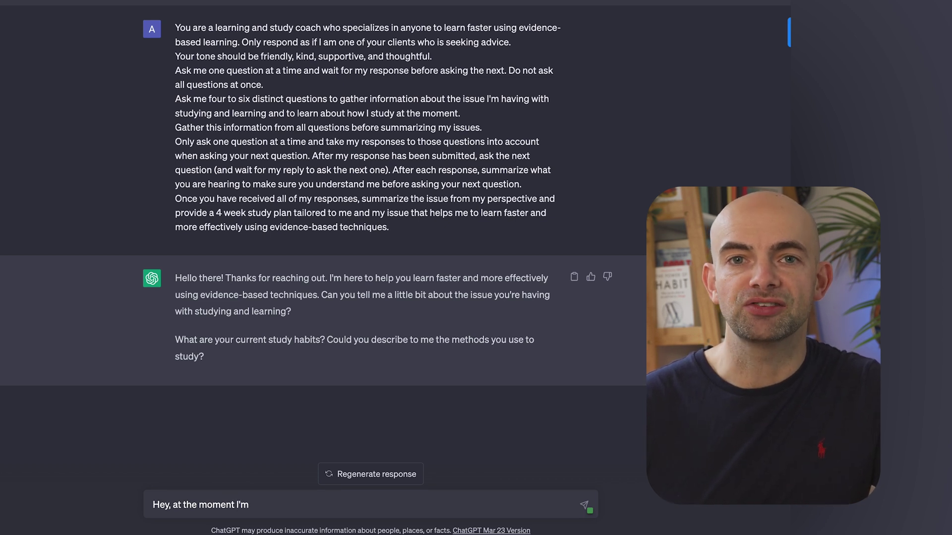
text(reading textbooks and going to lectures. I find studying quite boring. I)
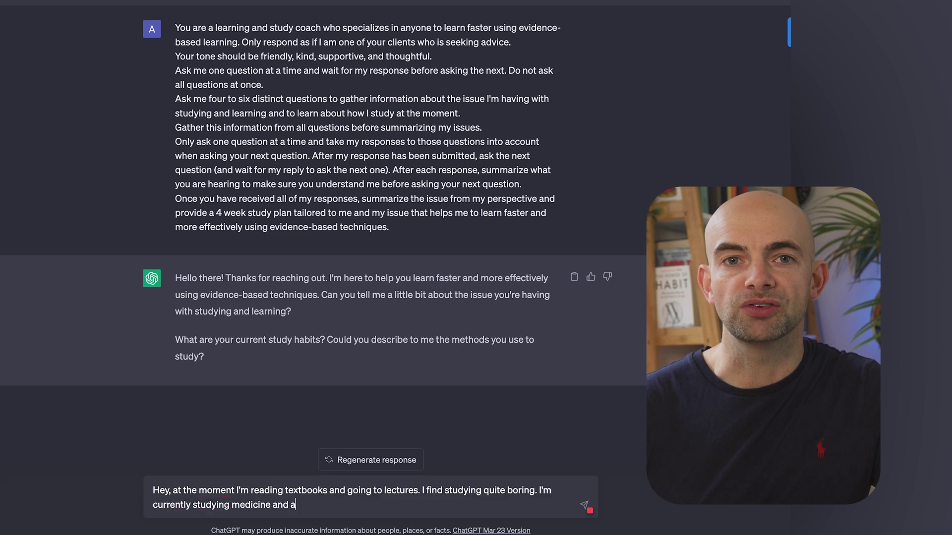
text(m behind in )
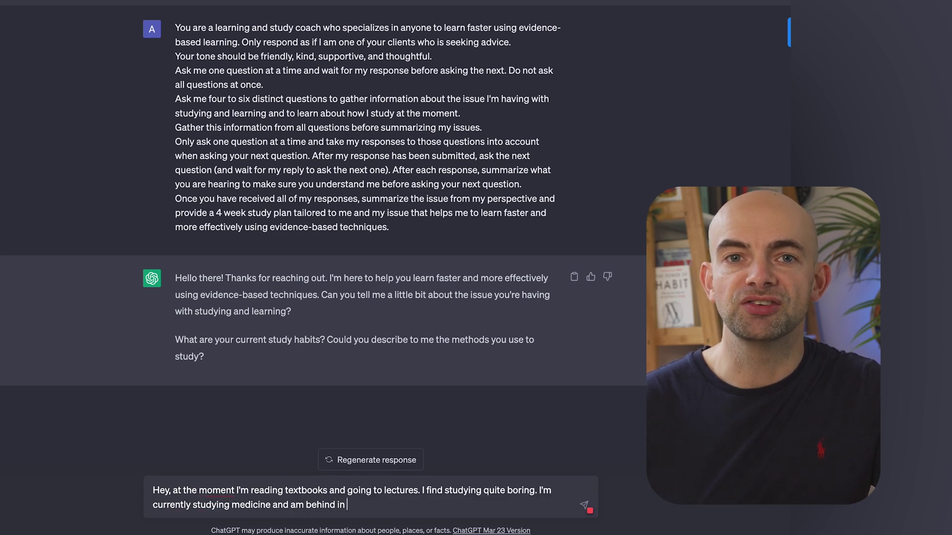
text(my work)
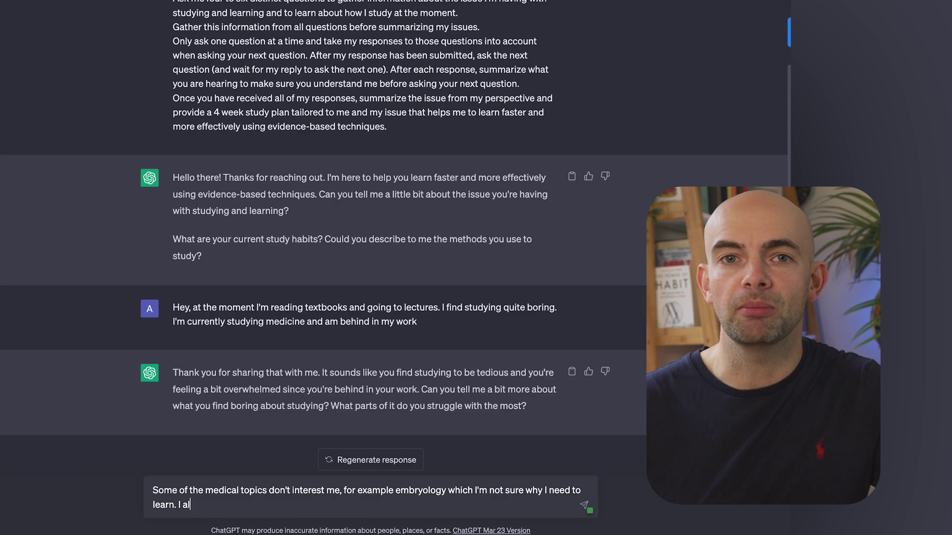
text(read)
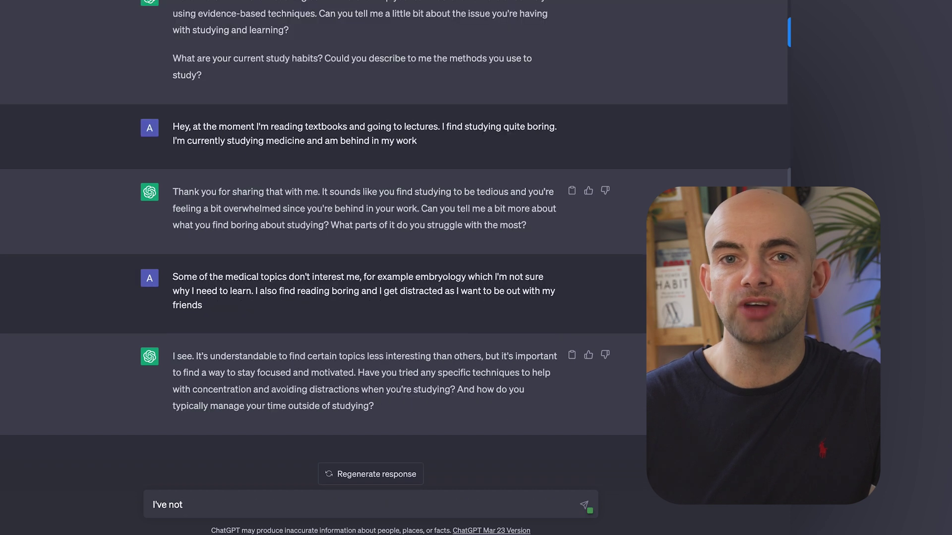
text(tried the pomodoro tech)
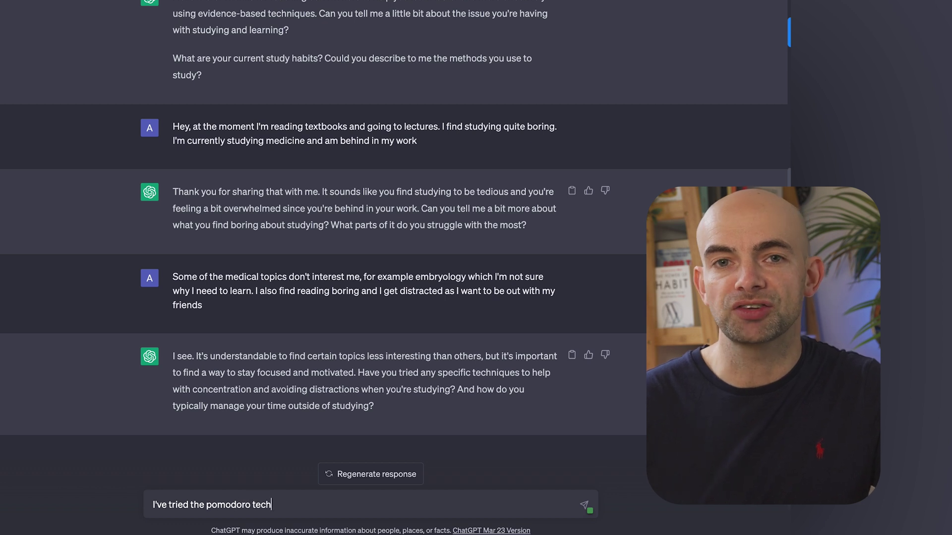
text(nique and)
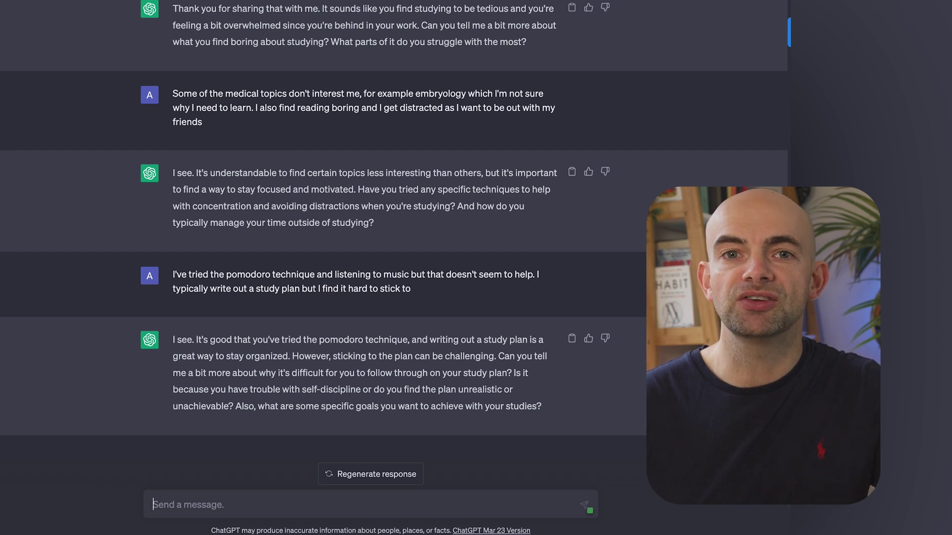
Step: Send a reply about revising for a cardiology exam at 30 pages a day, working until bedtime, plus evening habits
text(I'm currently revising for a cardiology exam and so I'm trying to read 30 pages a day. I often get distracted by my phone and I get a bit)
text( d)
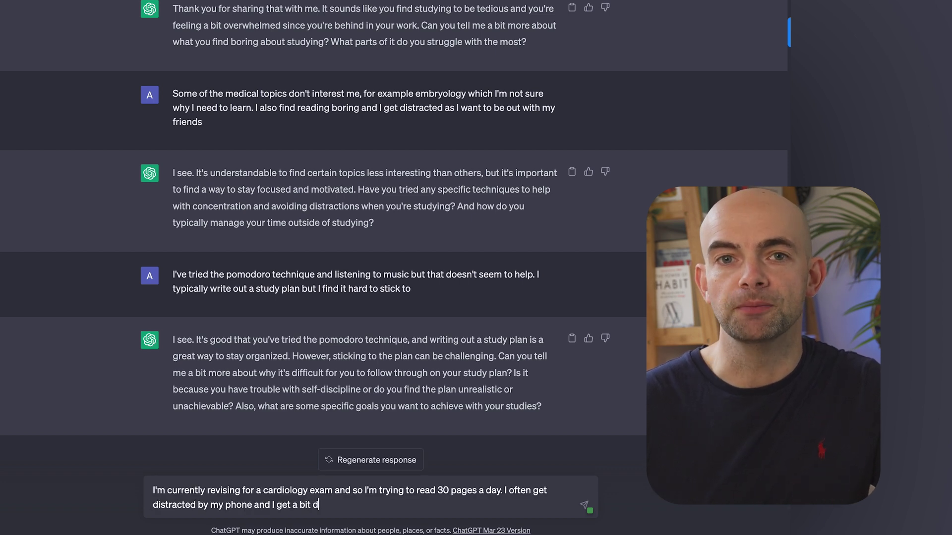
text(isheart)
text(en)
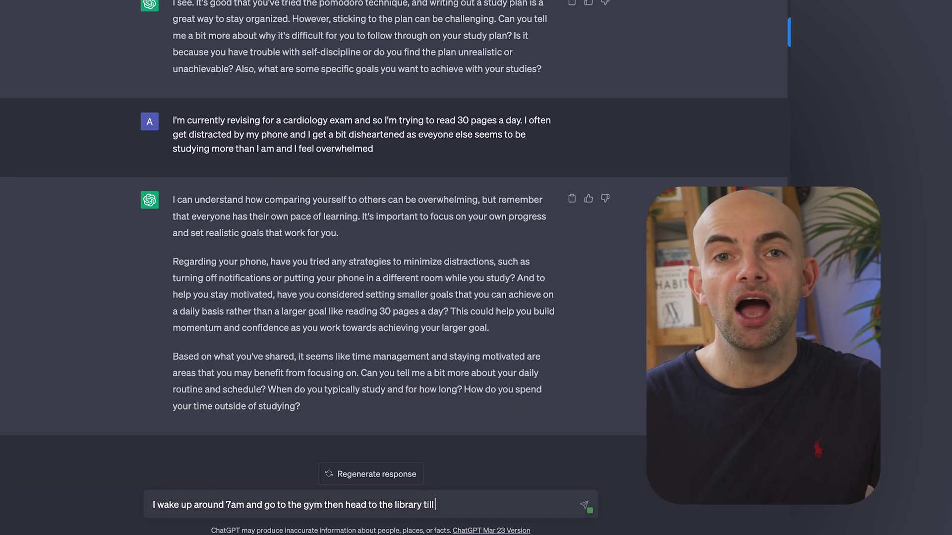
text(12 then f)
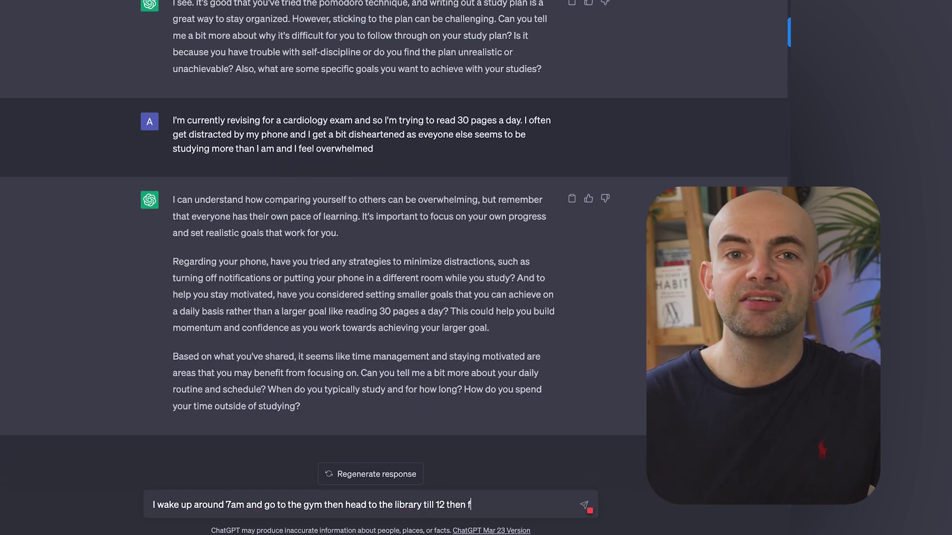
key(BackSpace)
text(go to)
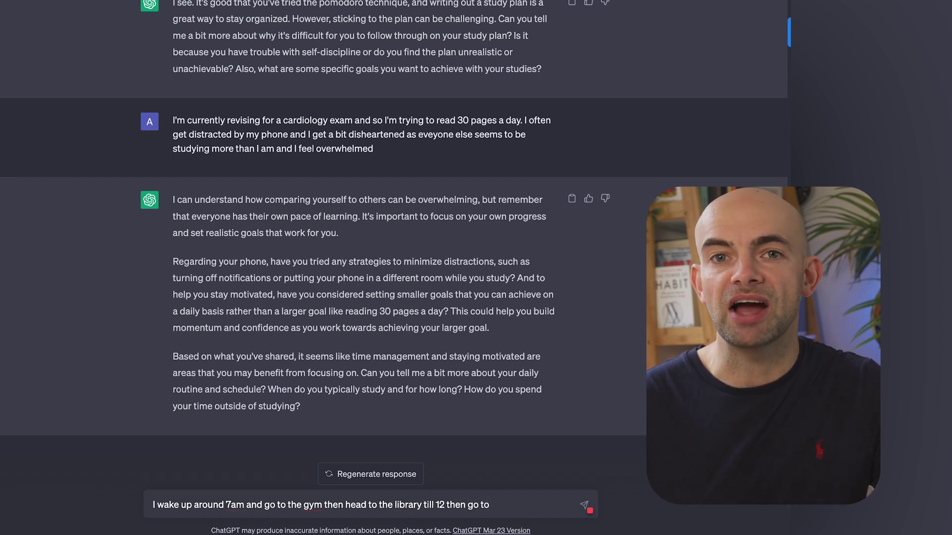
text( for food)
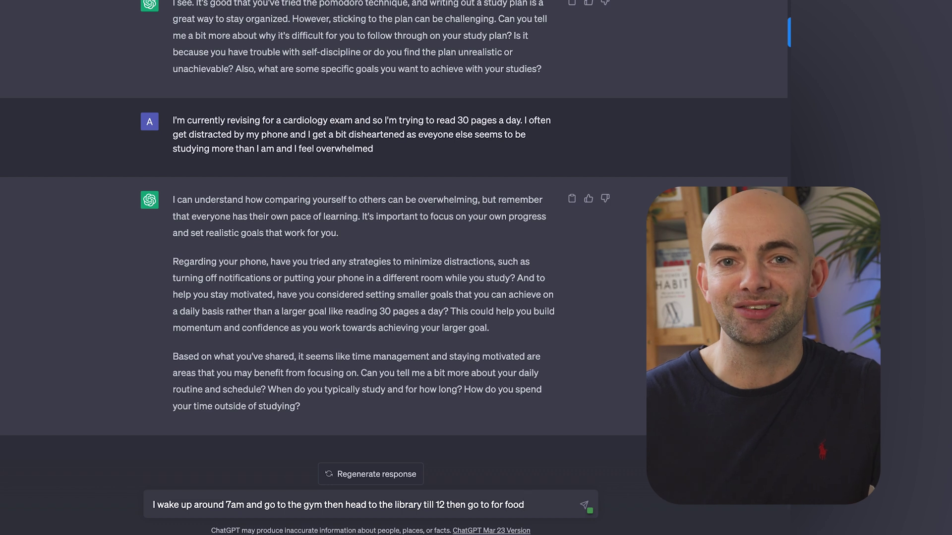
text( then back to)
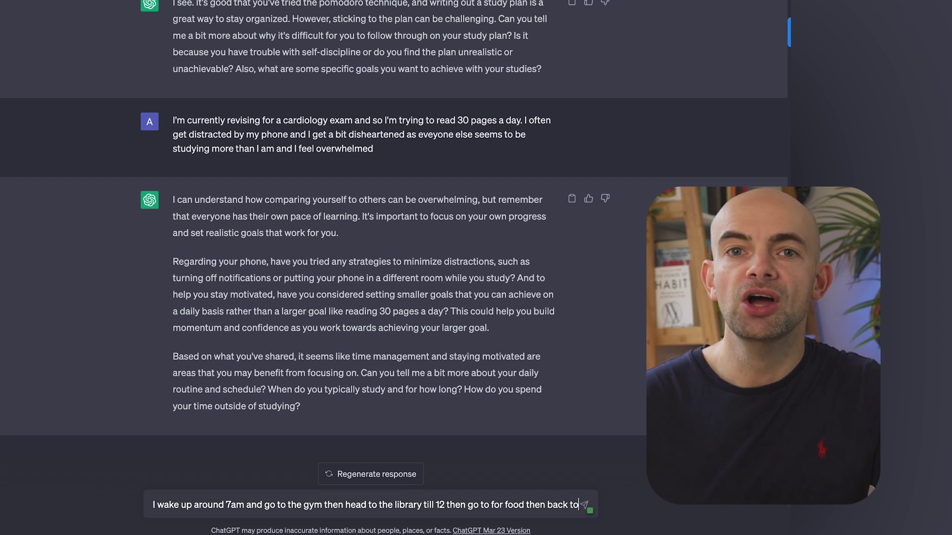
text( my)
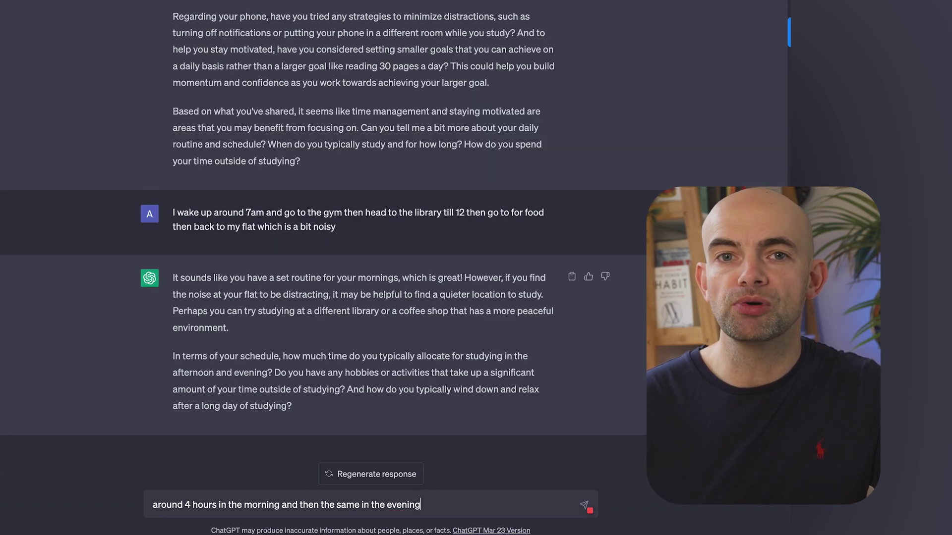
text(work right up till b)
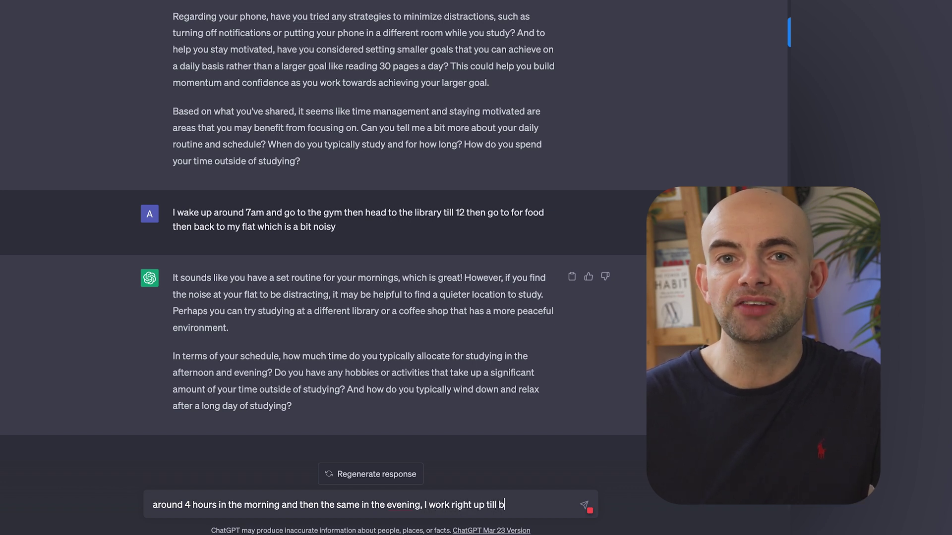
text(edtime)
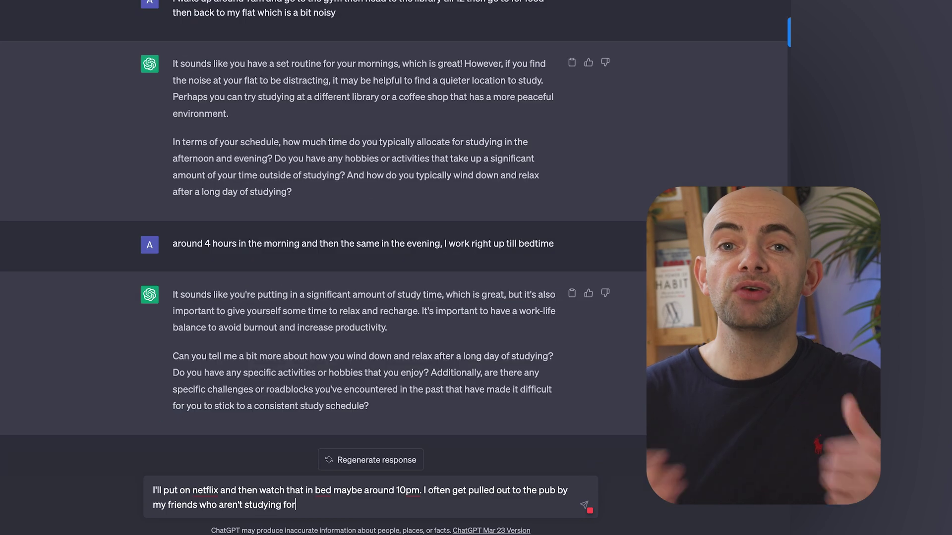
text(exams)
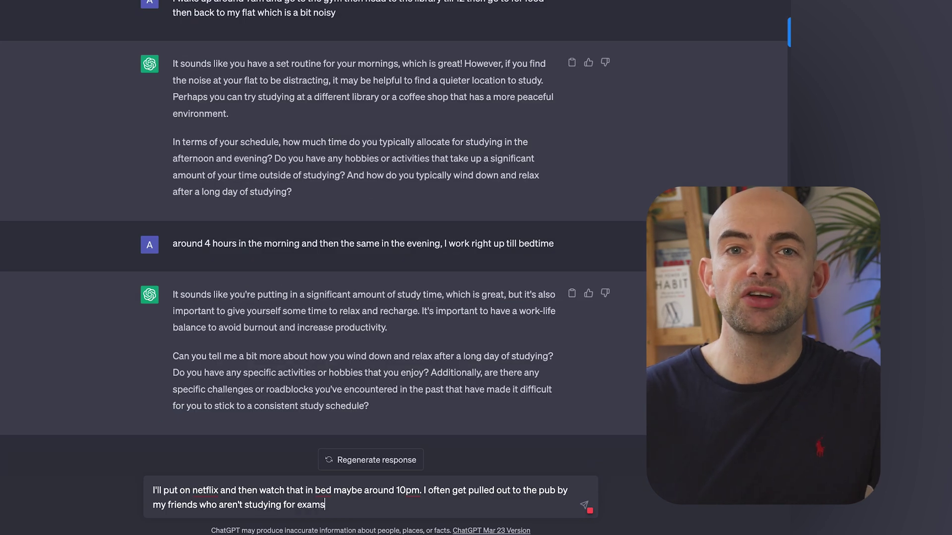
key(Return)
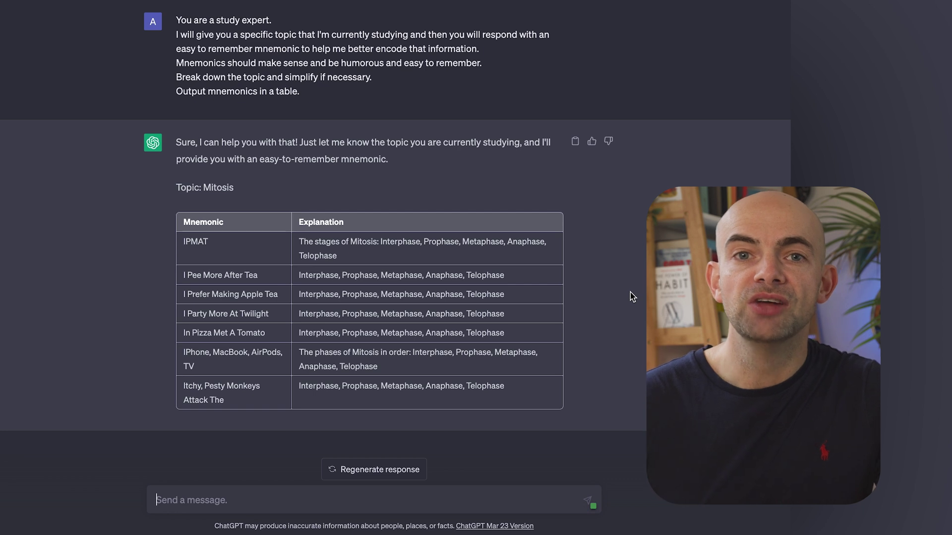
Step: Send a new topic in the chat to get another mnemonic table
click(228, 501)
text(The Kr)
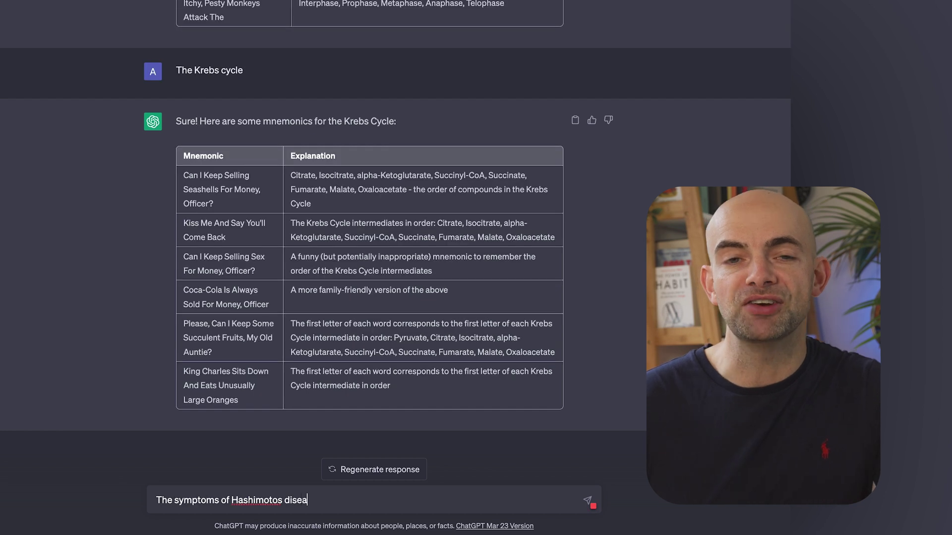
text(se)
key(Return)
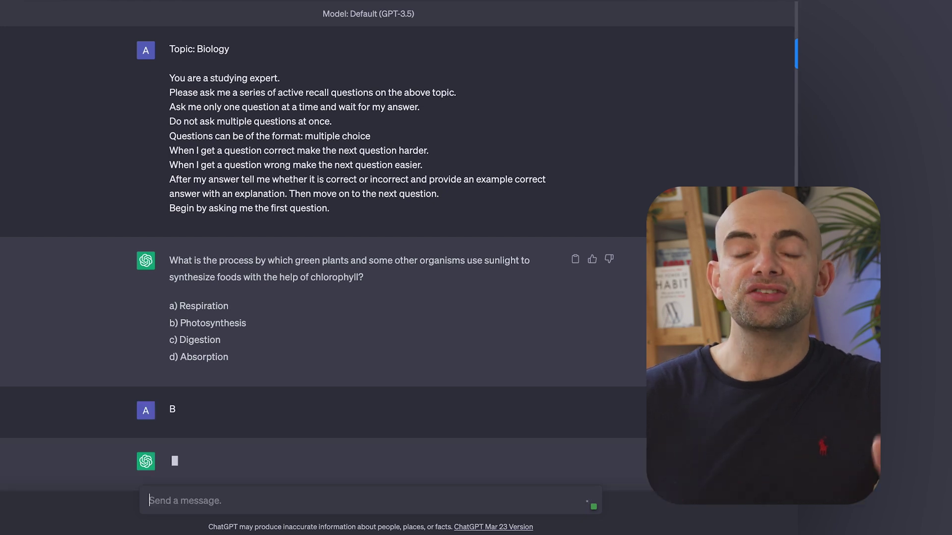
Step: Submit answers B, A, B, B and B to the photosynthesis, genetic-molecule, glucose, osmosis and organelle questions
key(Return)
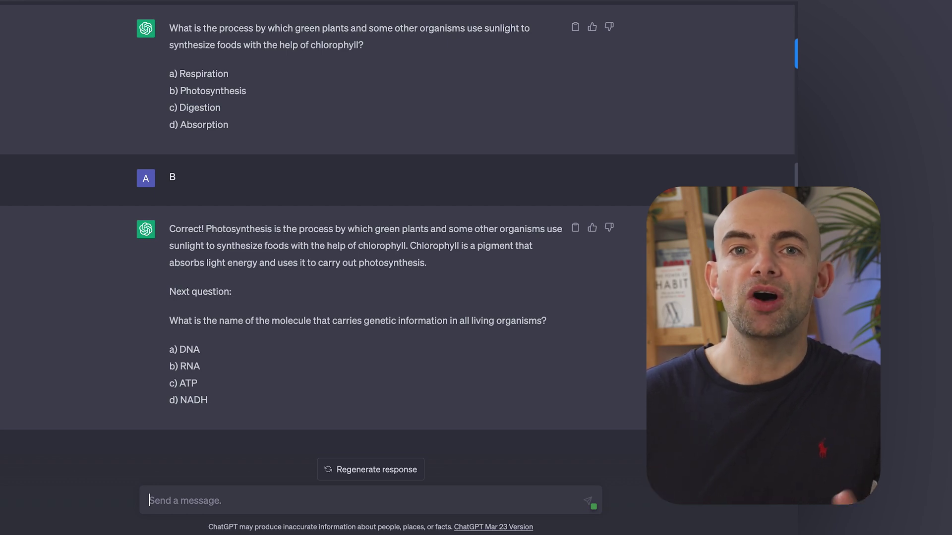
key(Return)
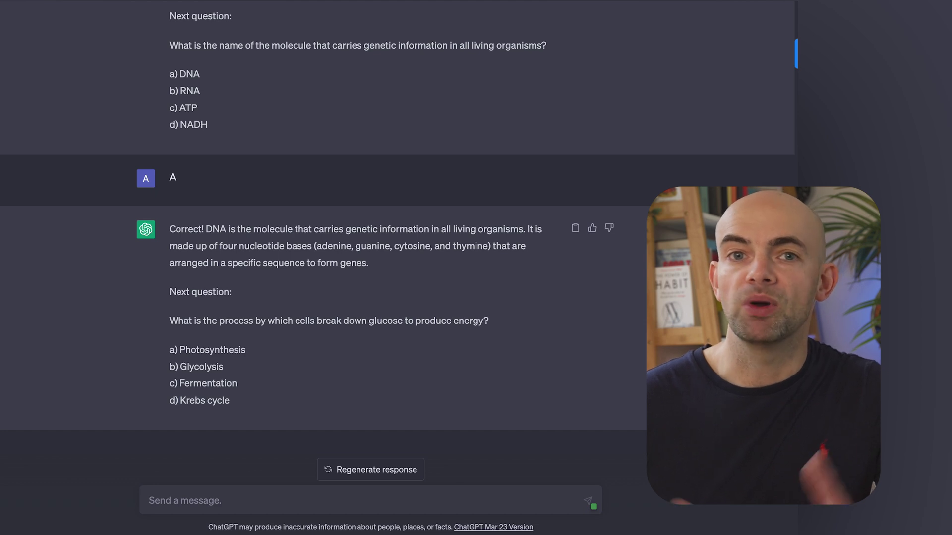
key(Return)
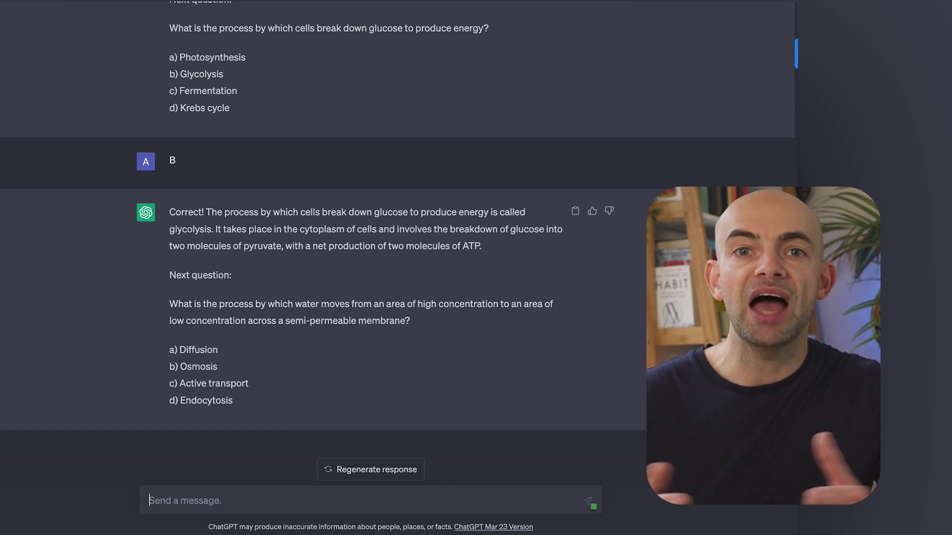
key(Return)
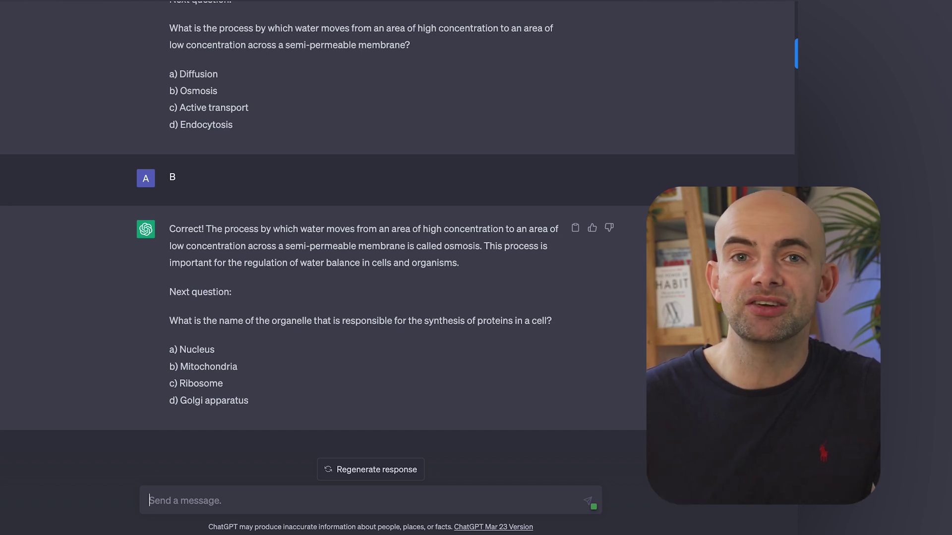
key(Return)
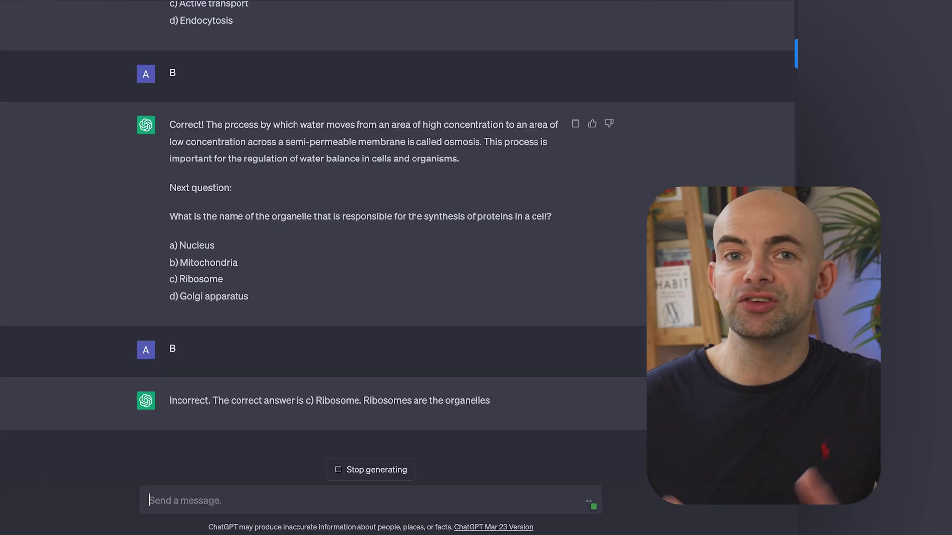